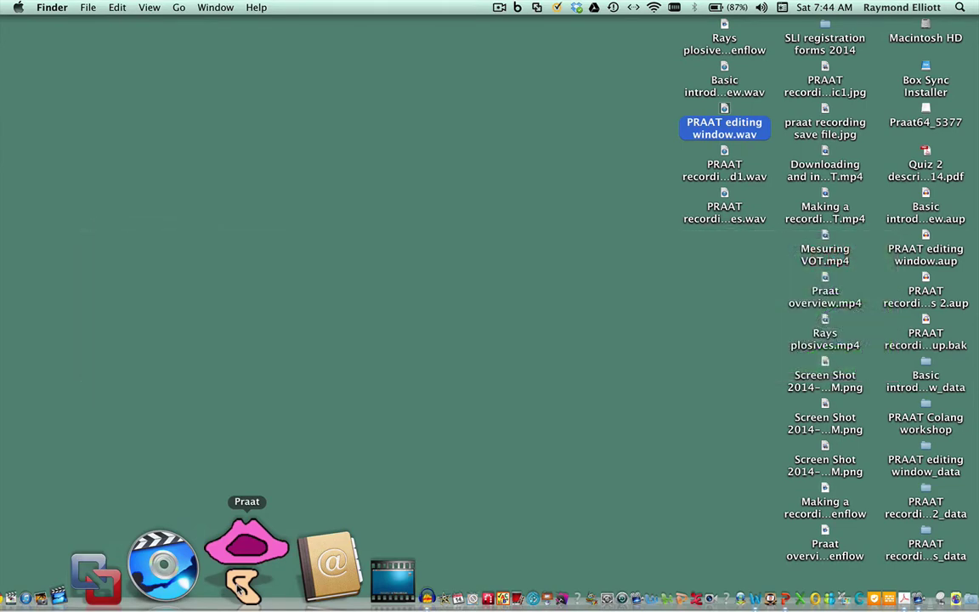
Launch Praat, move the Objects window to the top, and close the Picture window.
click(246, 553)
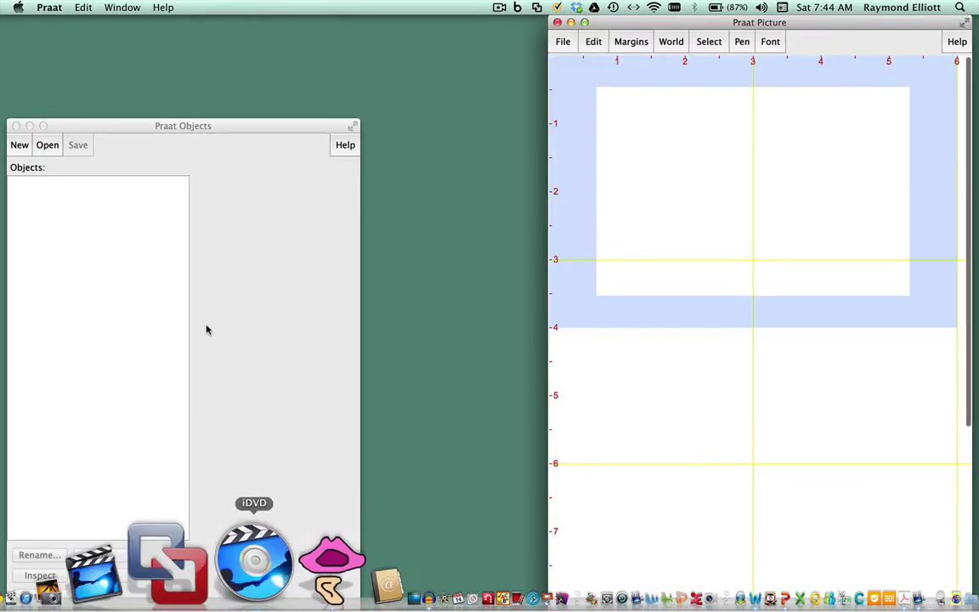
drag(207, 125, 200, 25)
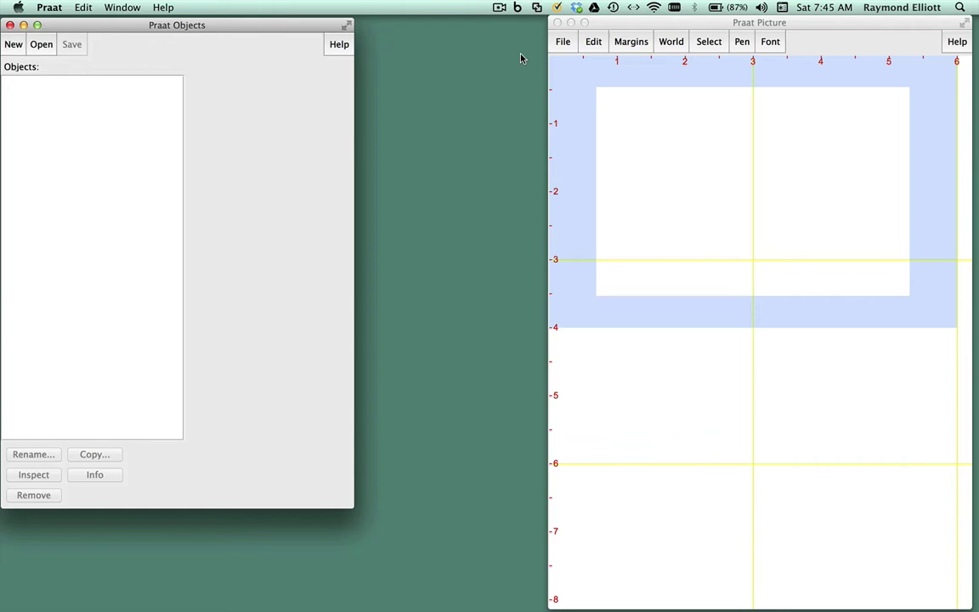
click(557, 23)
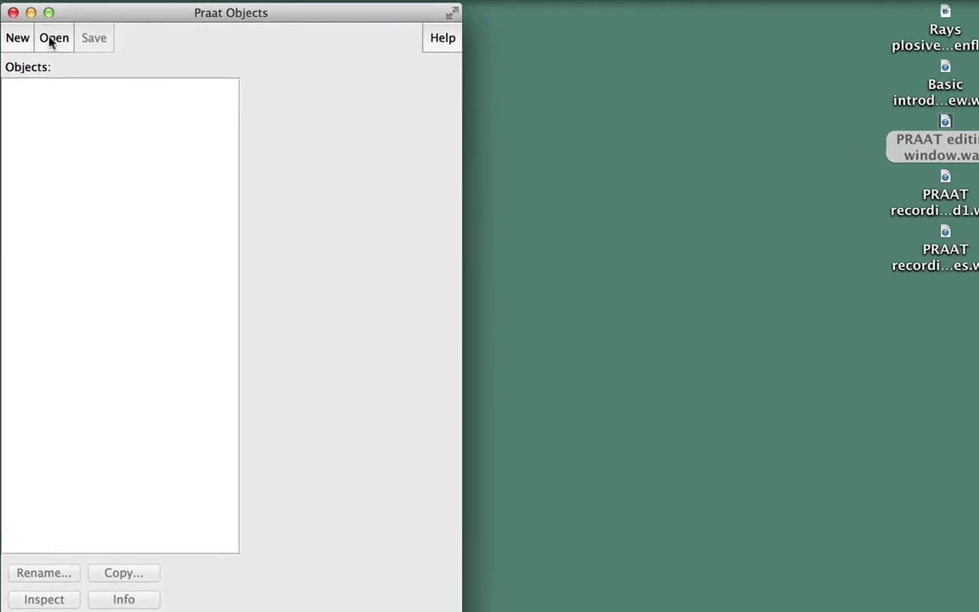
Read the sound file found by searching 'fausto mono .wav' into the Objects list.
click(45, 41)
click(57, 58)
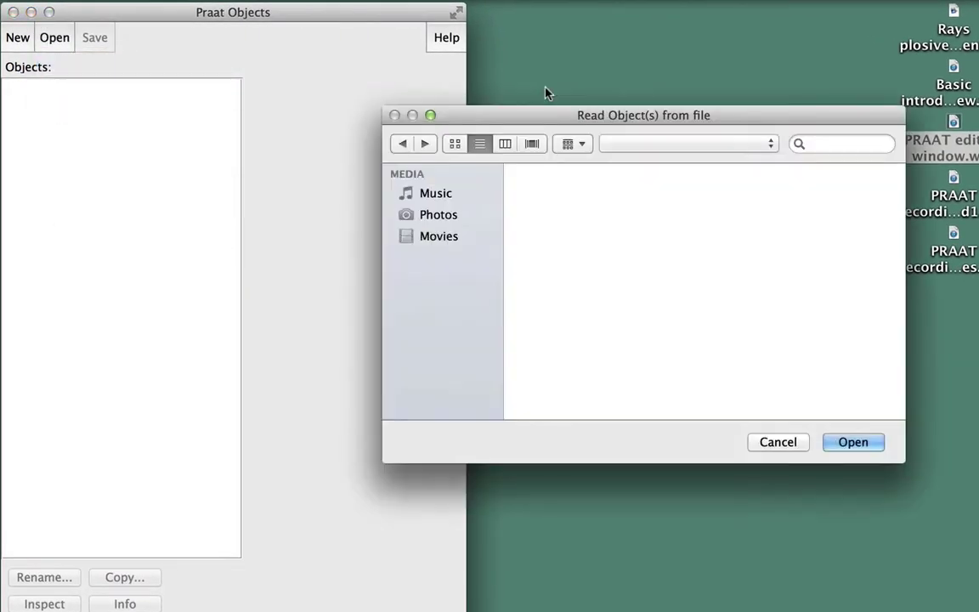
click(816, 144)
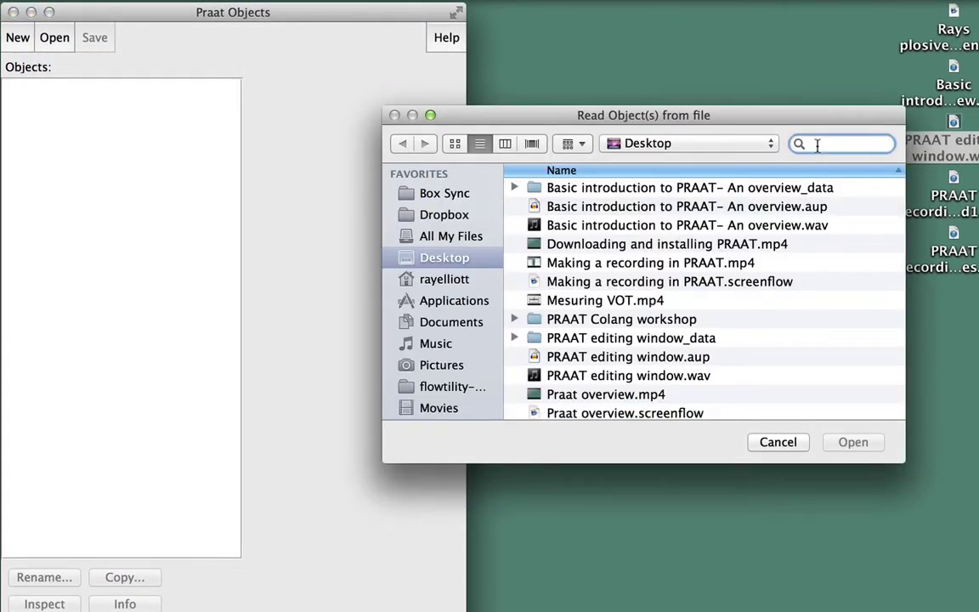
text(fausto mono .wa)
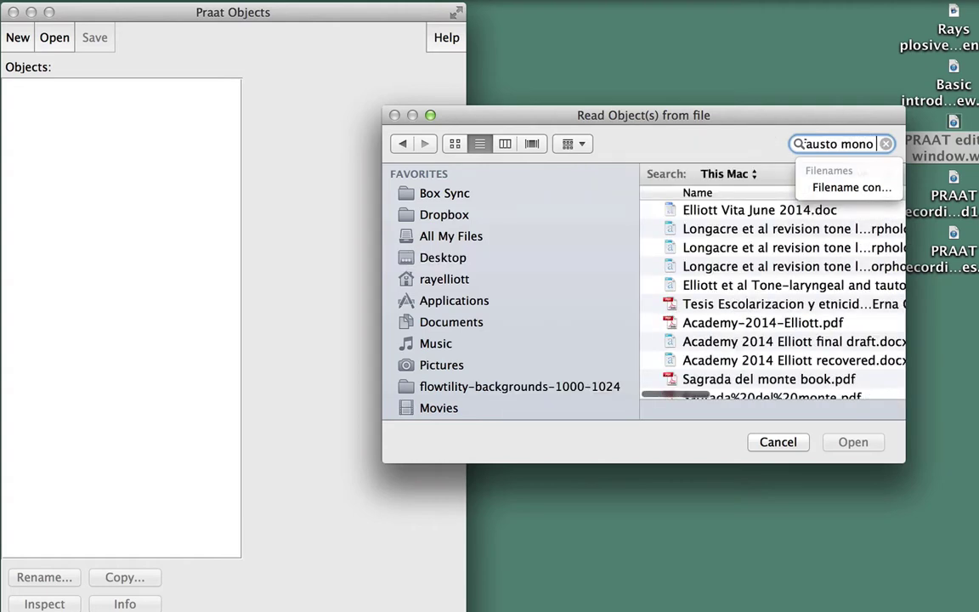
text(v)
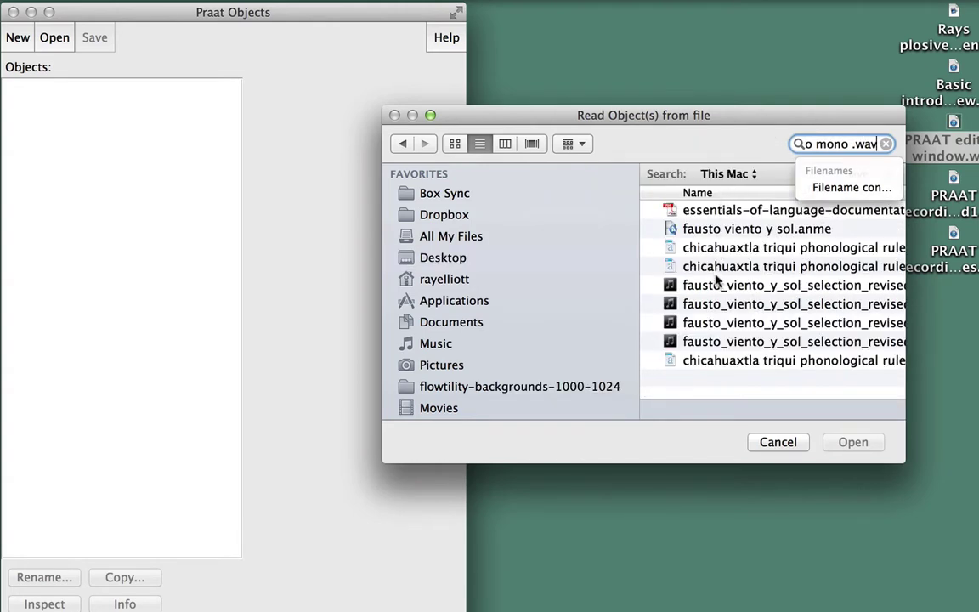
double_click(716, 286)
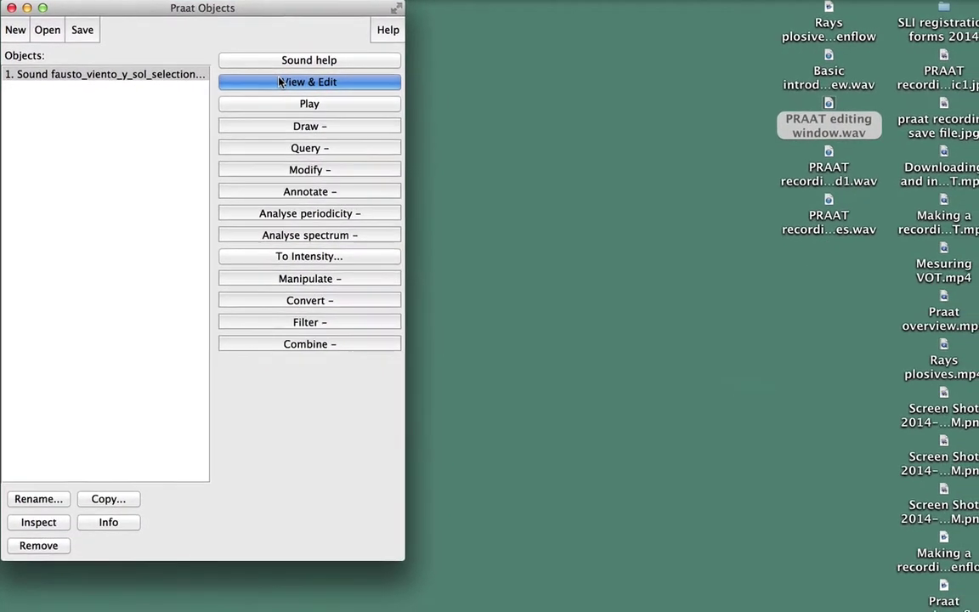
Open the sound in the editor and zoom to its first 2.7 seconds.
click(289, 87)
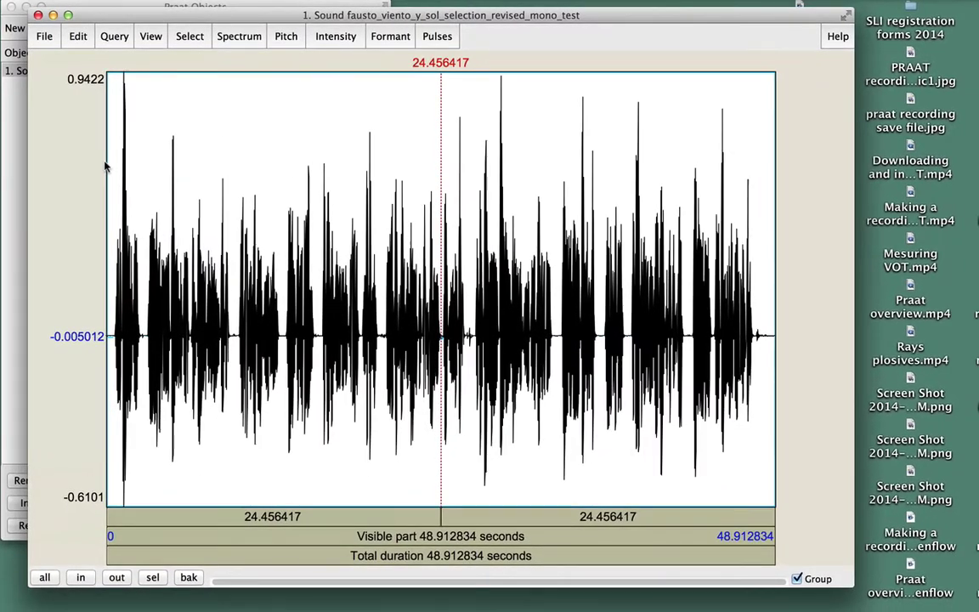
click(113, 172)
drag(111, 166, 144, 168)
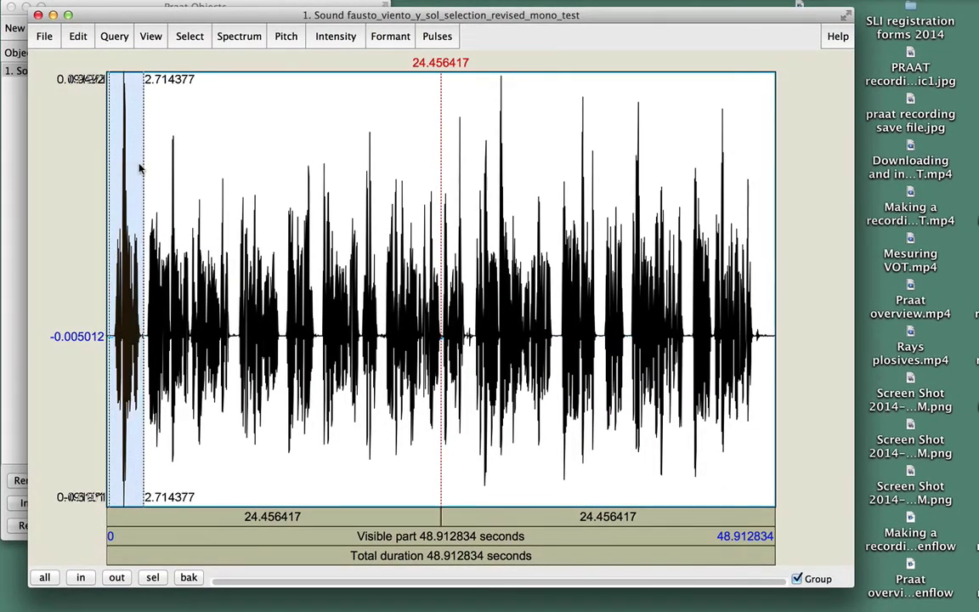
click(153, 578)
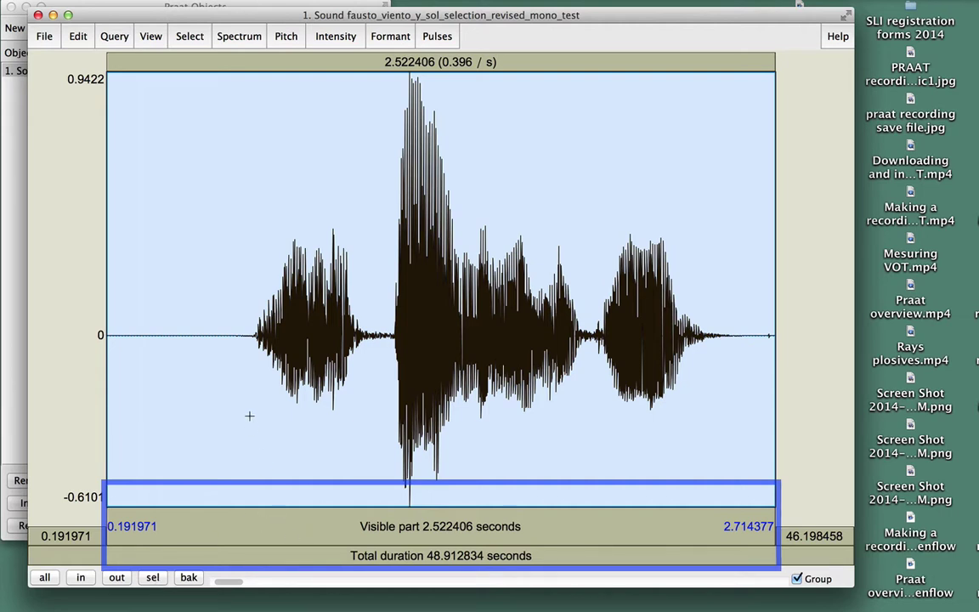
Play the first speech burst, then select and play 0.72–2.52 seconds.
drag(251, 340, 367, 446)
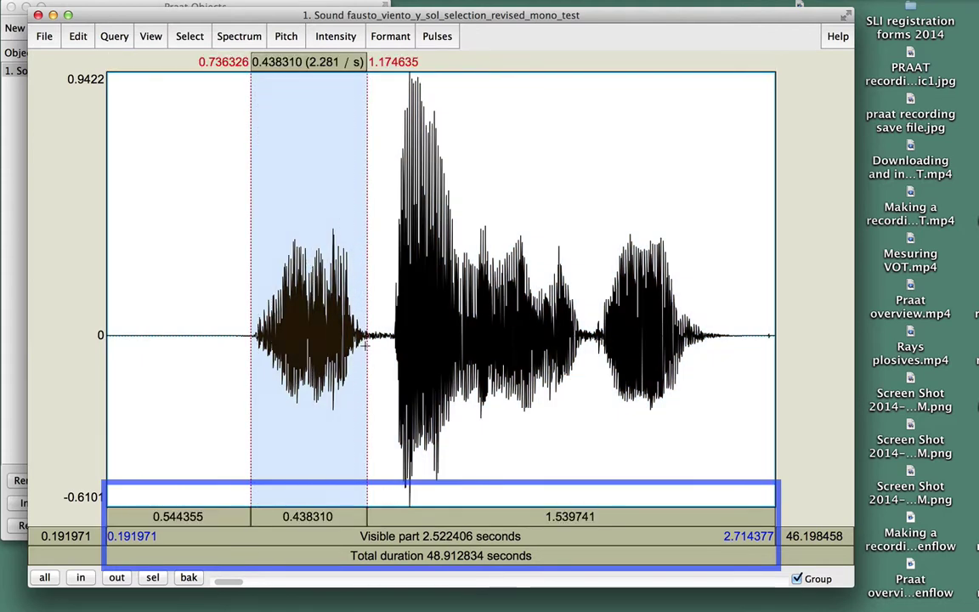
click(343, 516)
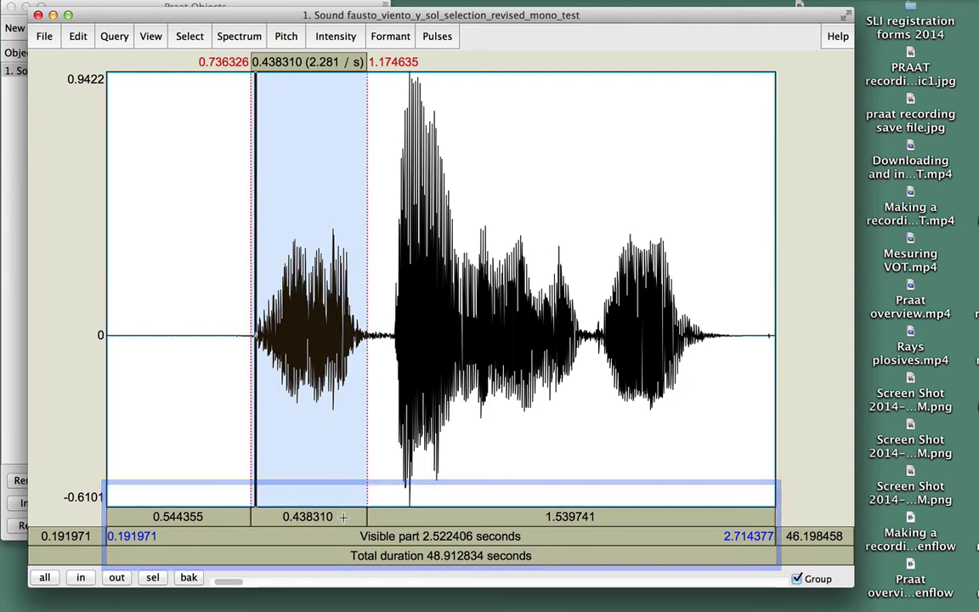
drag(246, 360, 723, 361)
click(588, 516)
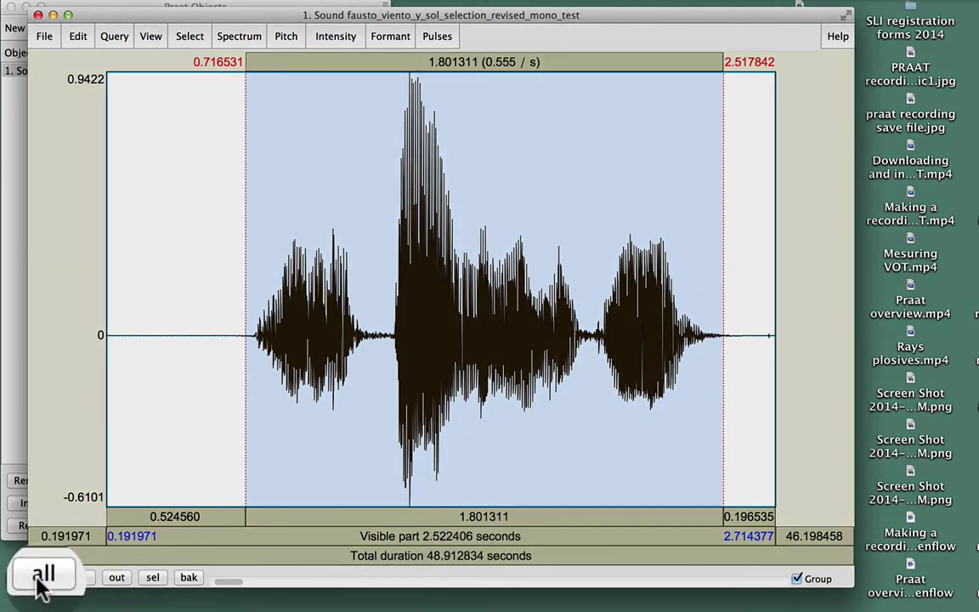
Try the all, in, out and sel zoom views, ending on the full 48.9-second view.
click(40, 583)
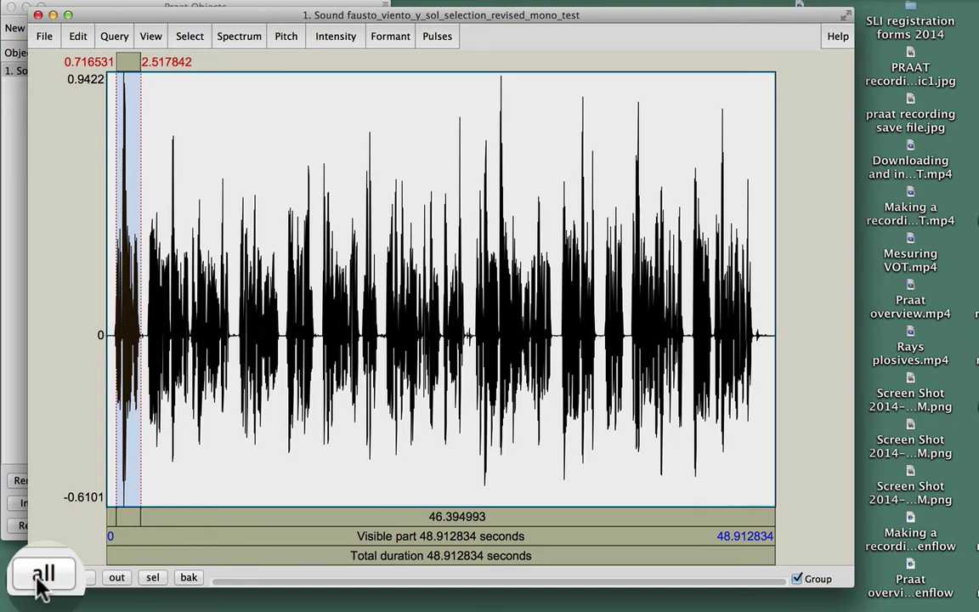
click(71, 583)
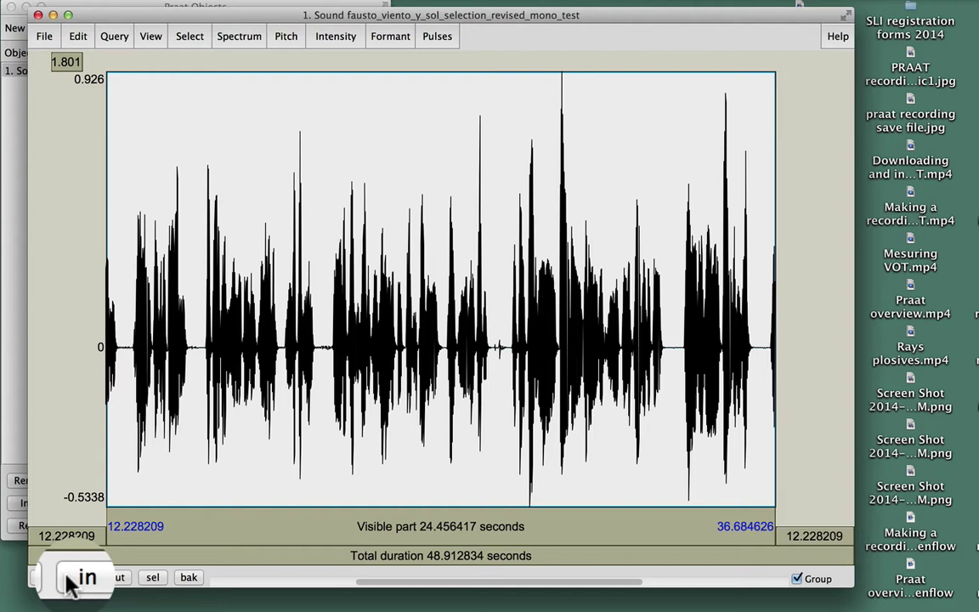
click(113, 583)
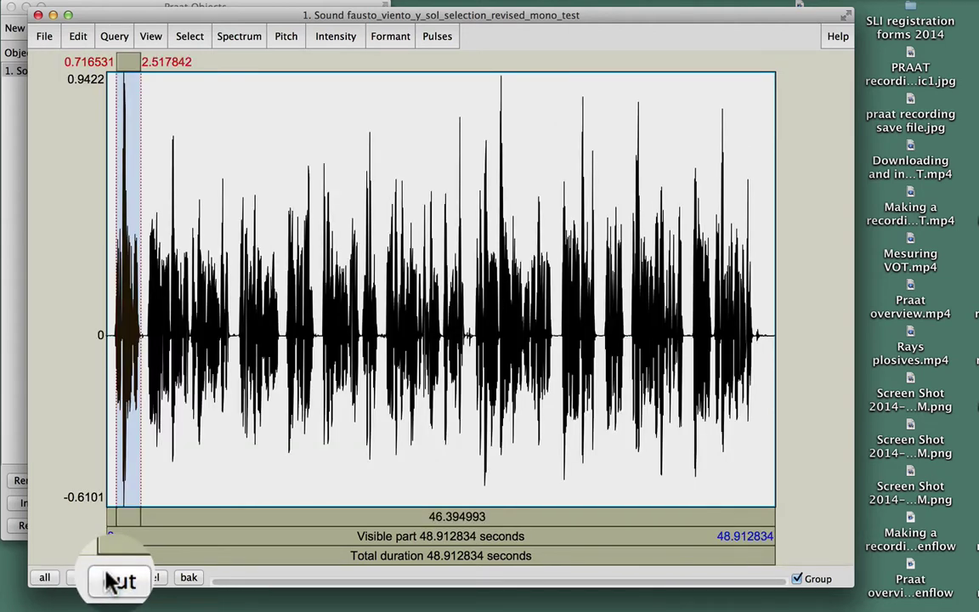
click(151, 581)
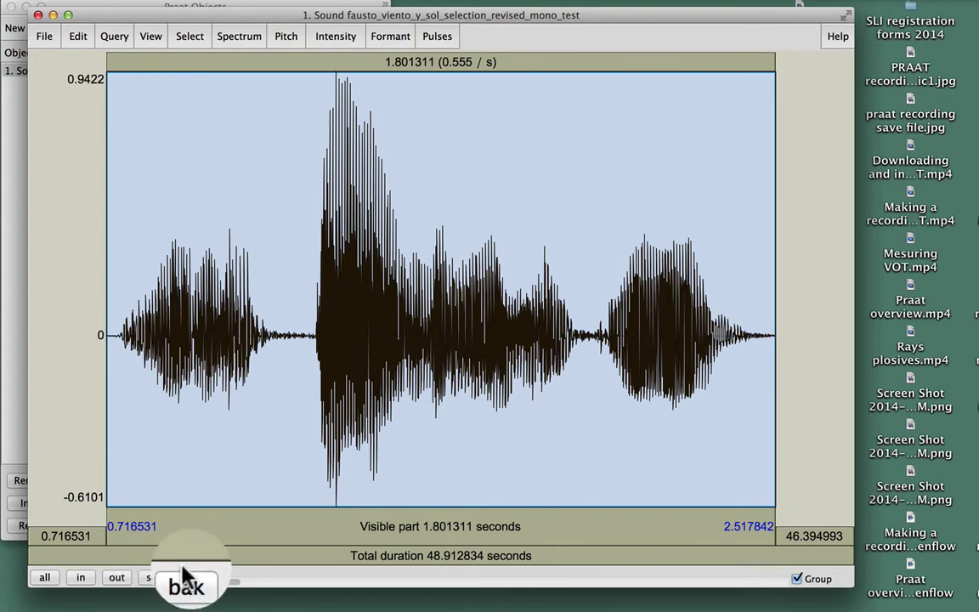
click(186, 580)
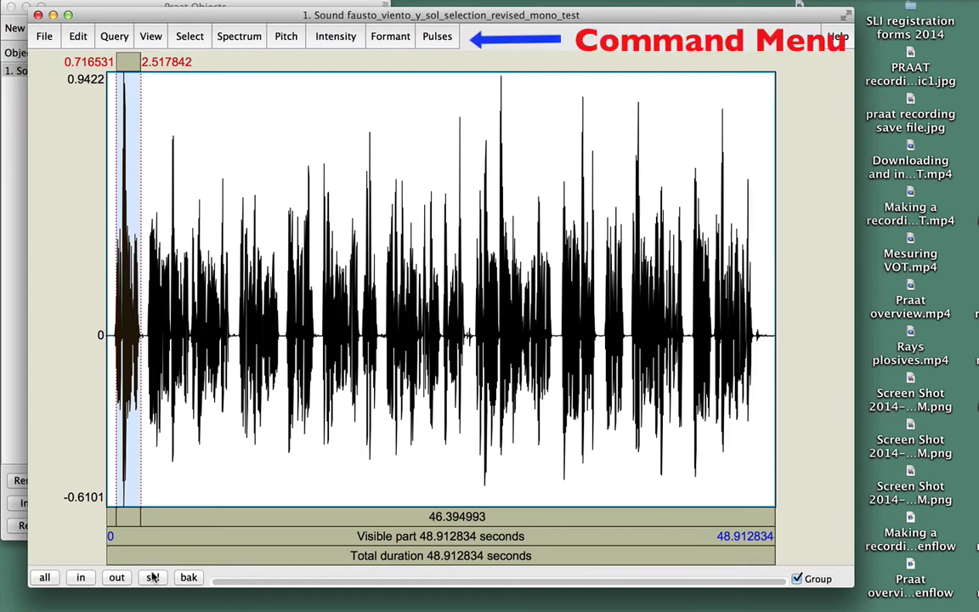
Zoom to 0.72–2.52 s, show the spectrogram, and select 1.295–1.511 s.
click(152, 576)
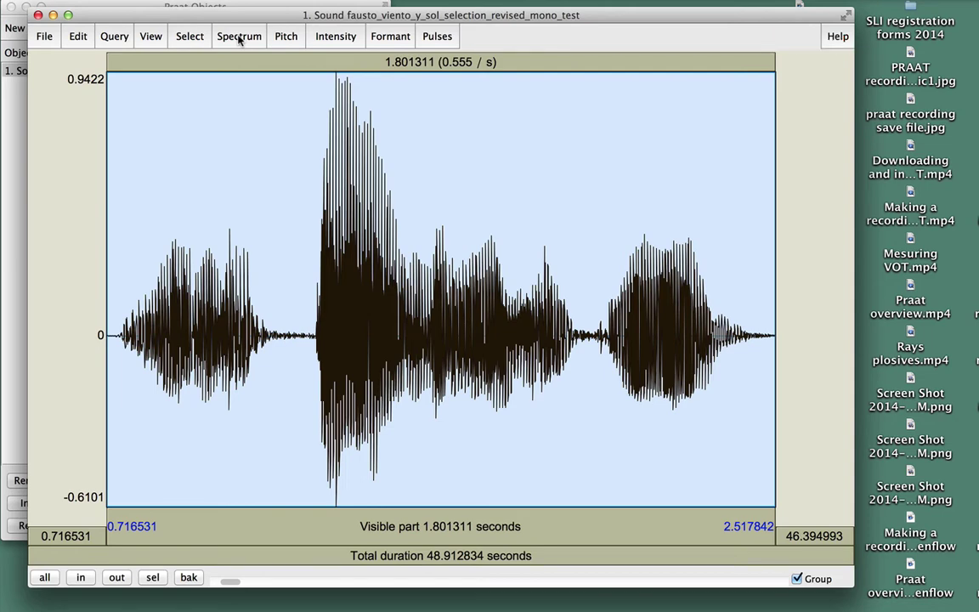
click(239, 37)
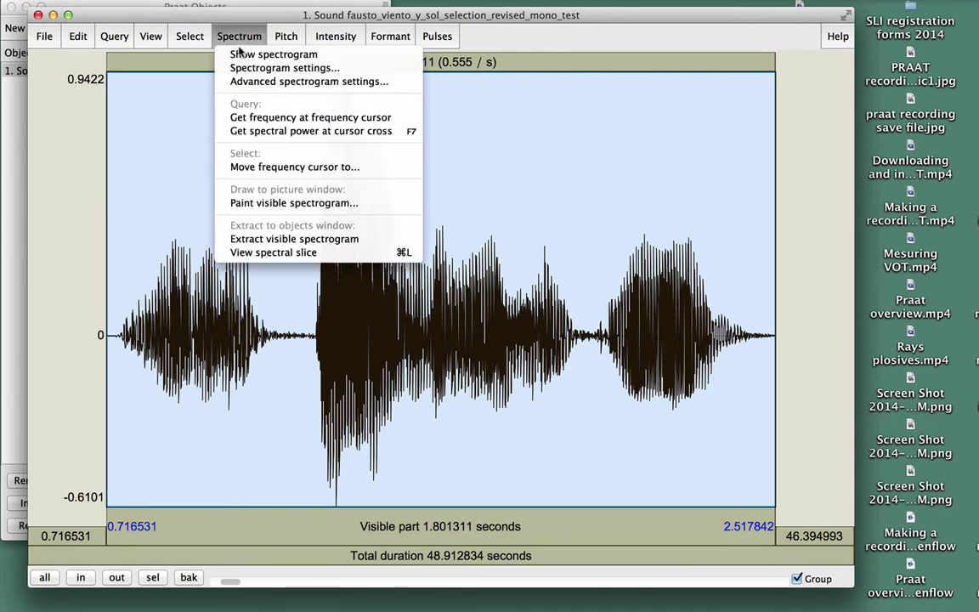
click(241, 54)
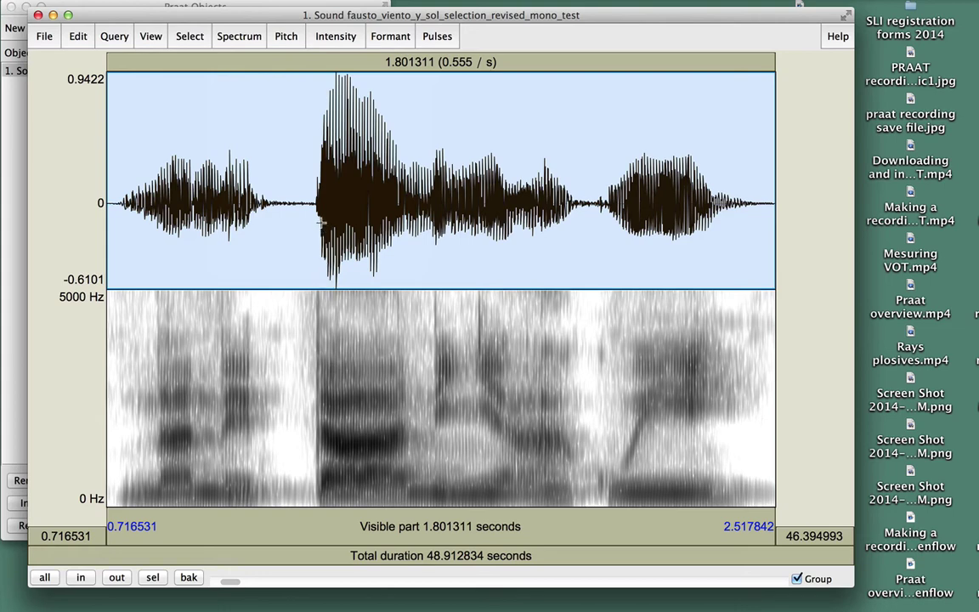
drag(321, 221, 400, 222)
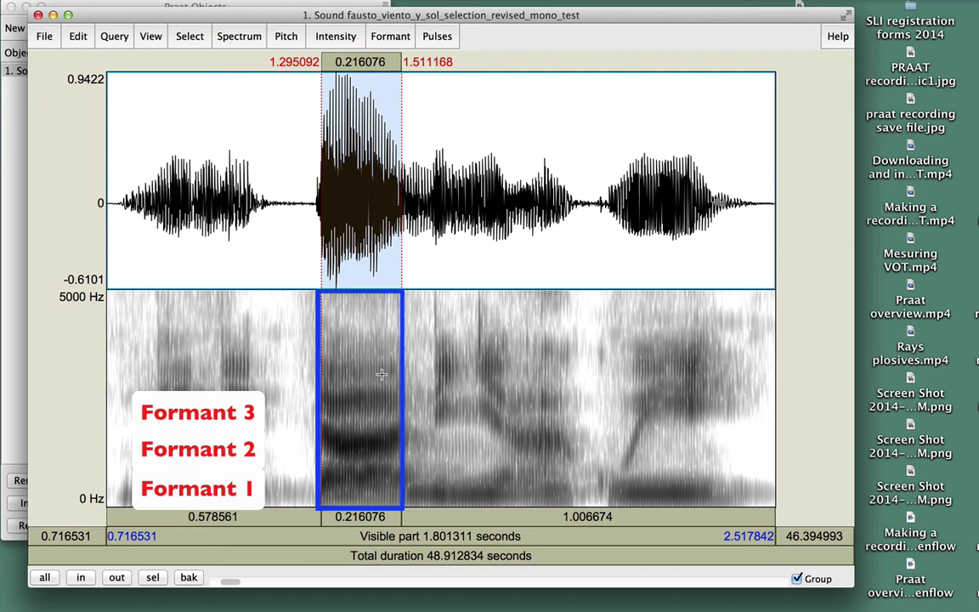
Place the cursor at 1.402 s and turn on Show formants over the spectrogram.
click(359, 446)
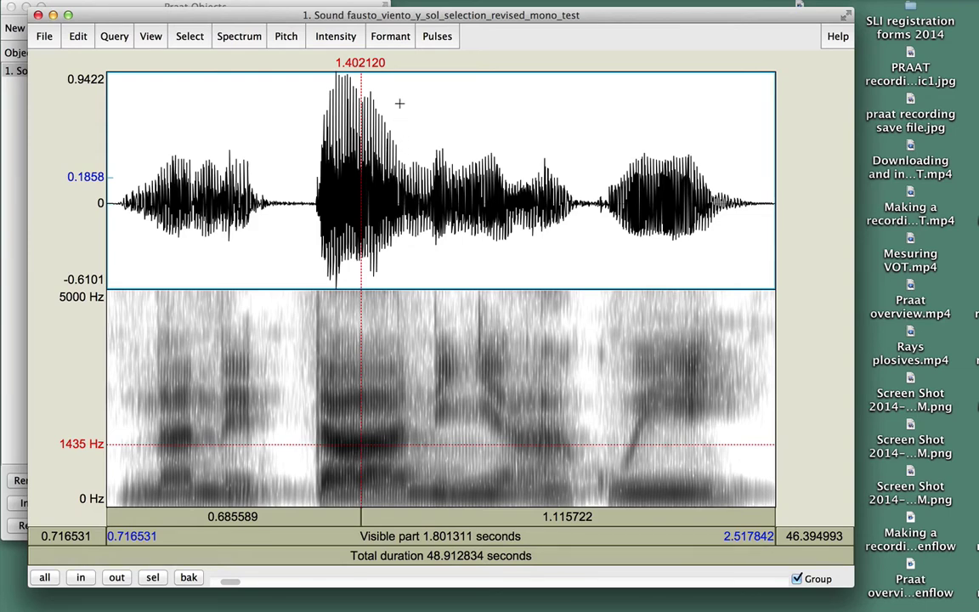
click(390, 37)
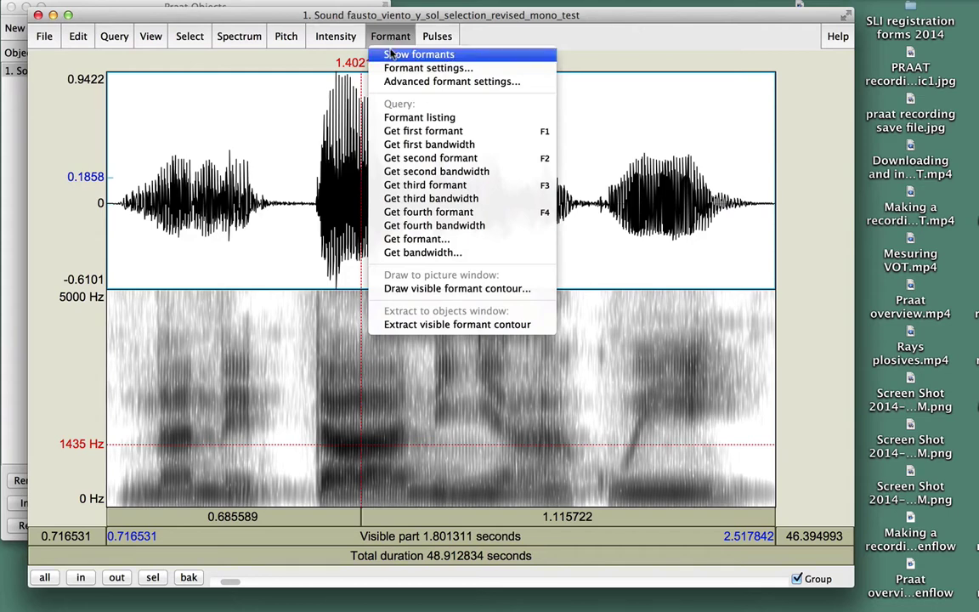
click(392, 54)
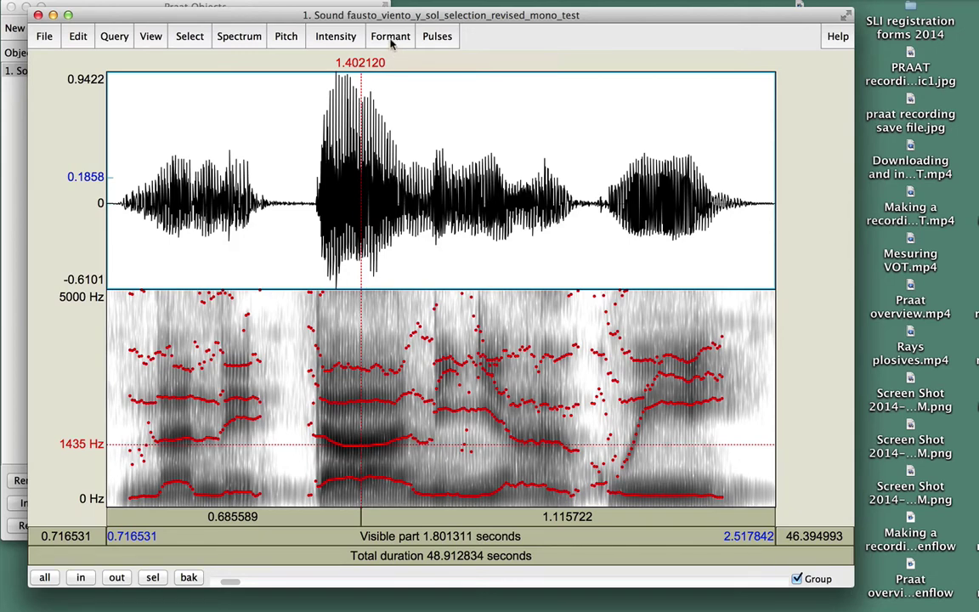
Turn off Show formants and turn on Show pitch for the 75–350 Hz contour.
click(390, 37)
click(391, 54)
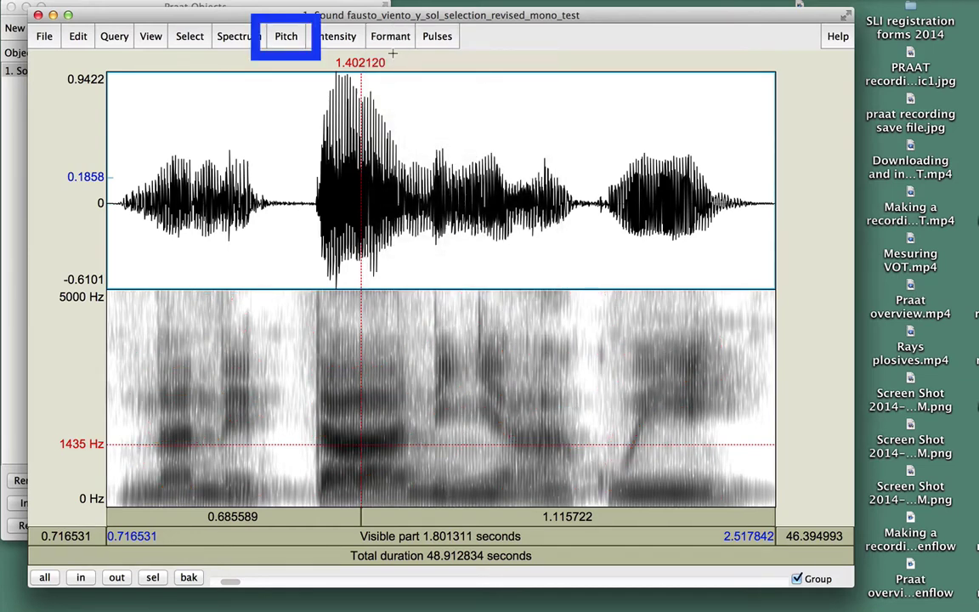
click(285, 37)
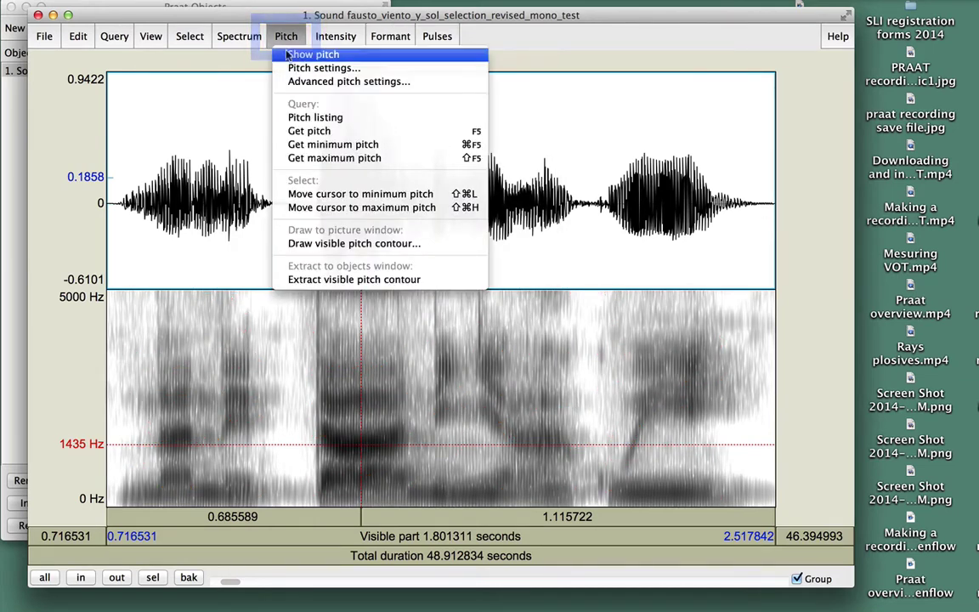
click(287, 54)
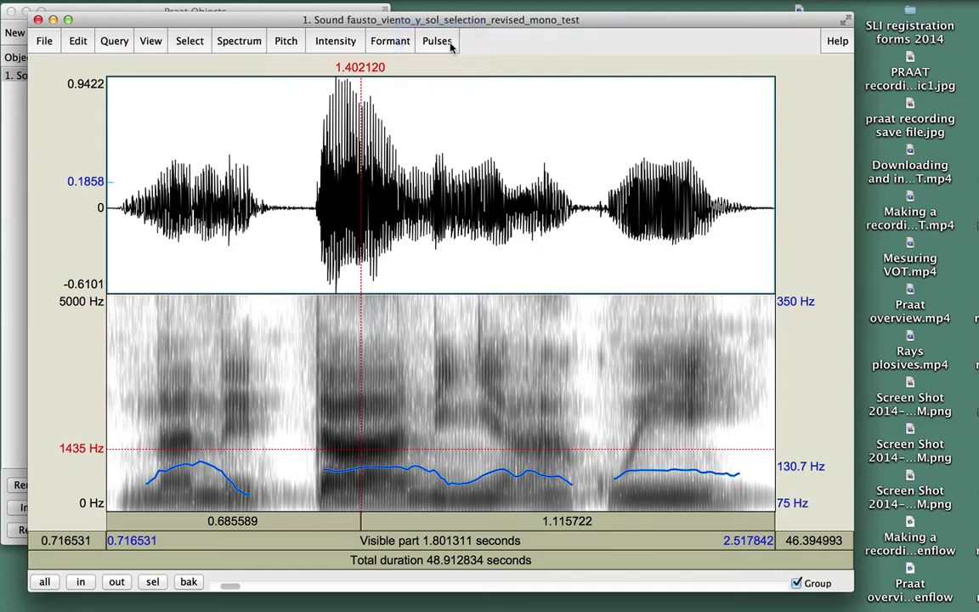
Turn on Pulses > Show pulses to mark glottal pulses on the waveform.
click(450, 42)
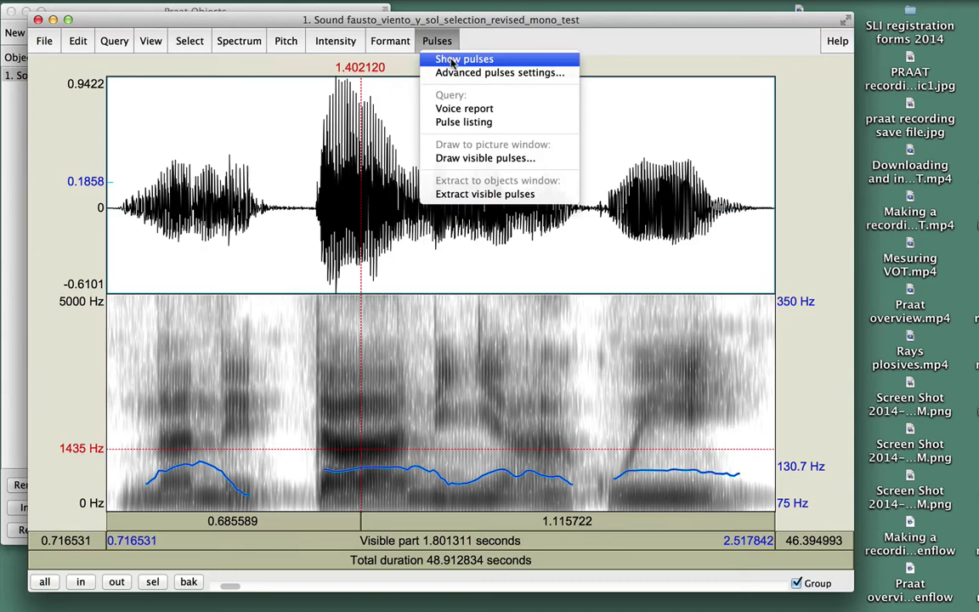
click(452, 59)
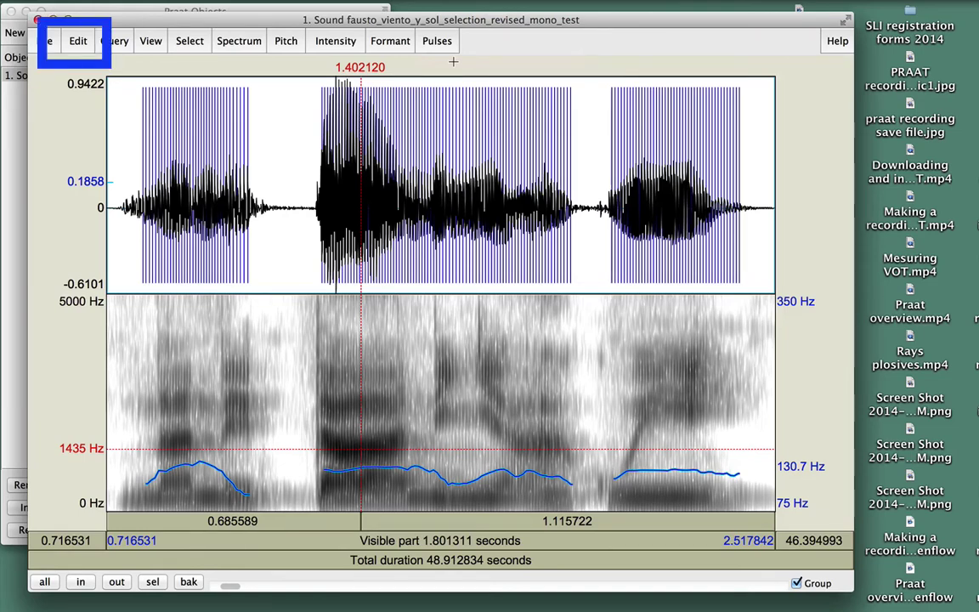
click(82, 44)
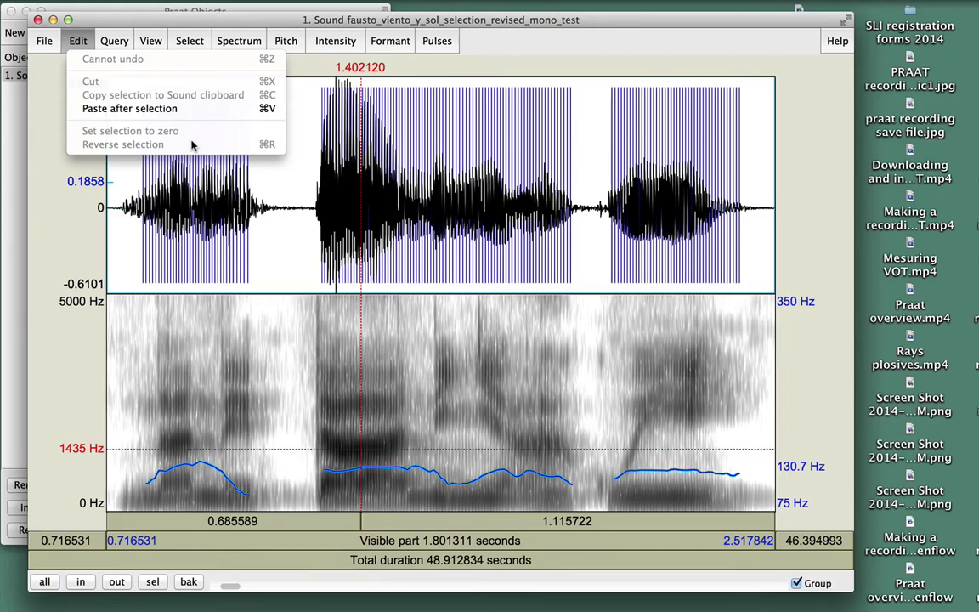
click(49, 136)
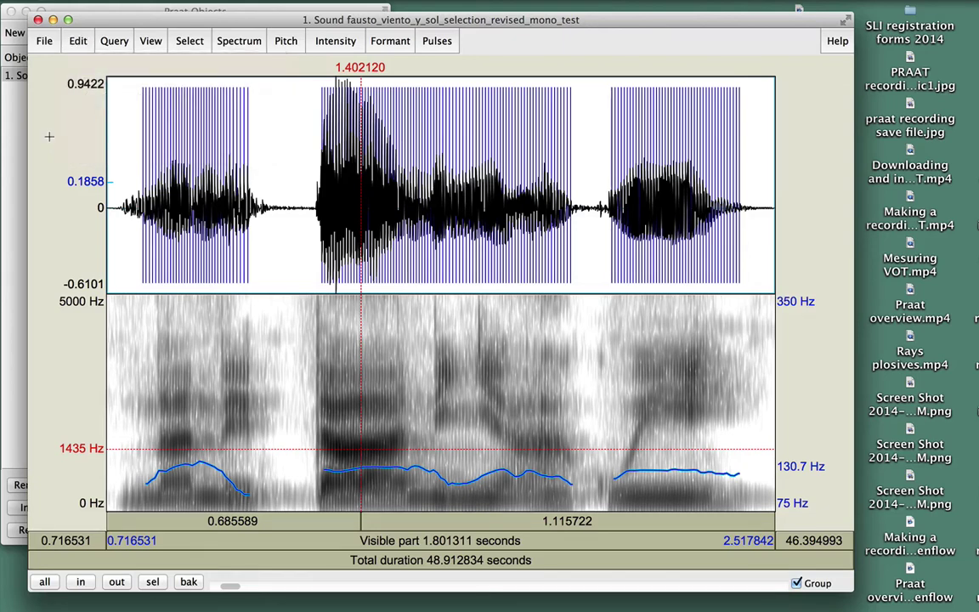